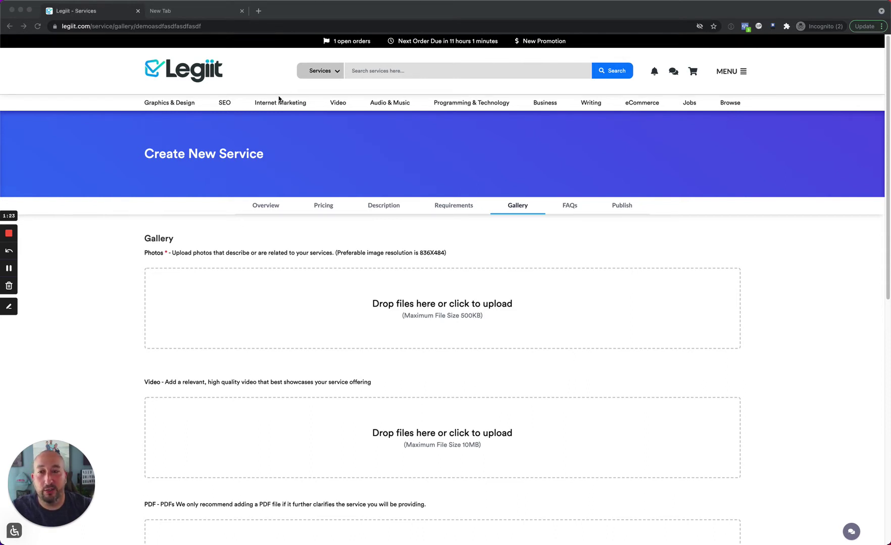
Step: In the second browser tab, load the legiitimagemaker.com link to the Legiit Canva template
{"action": "left_click", "coordinate": [211, 17]}
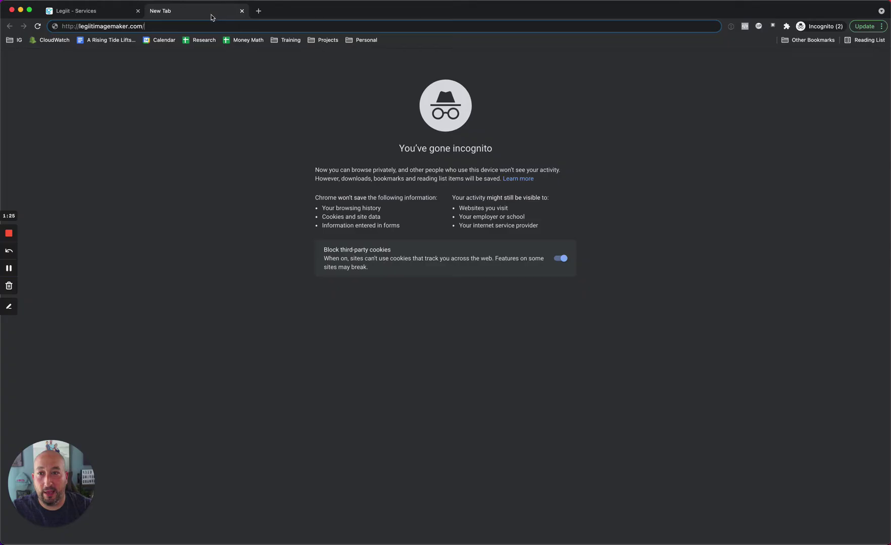
{"action": "left_click", "coordinate": [105, 27]}
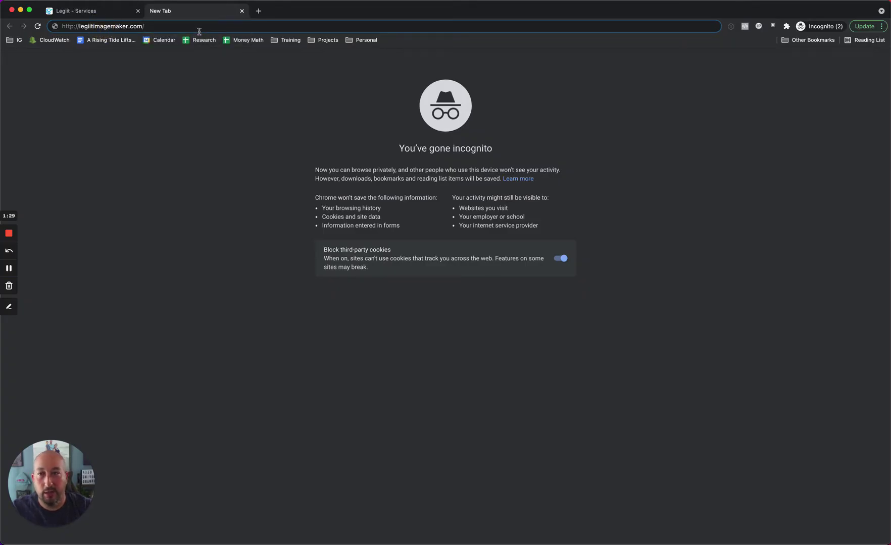
{"action": "key", "text": "Return"}
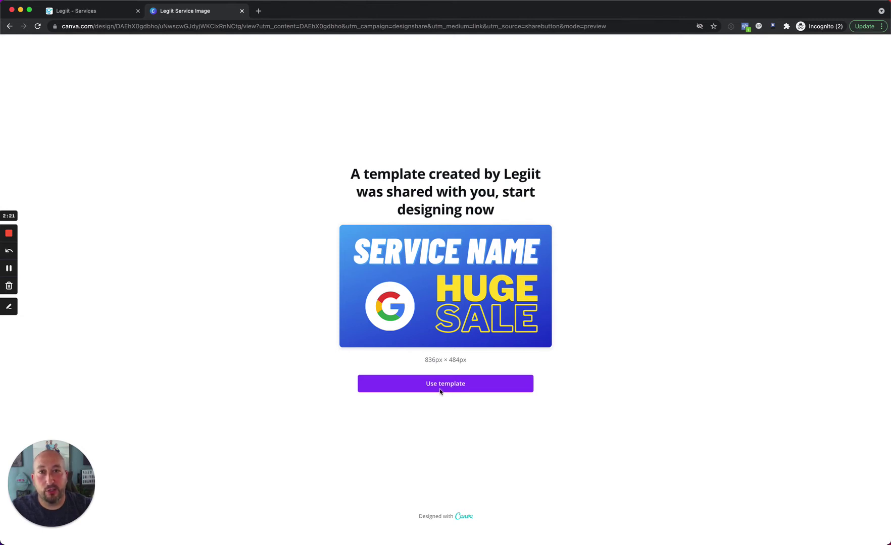
Step: Start a new Canva design from the Legiit service image template with 'Use template'
{"action": "left_click", "coordinate": [440, 391]}
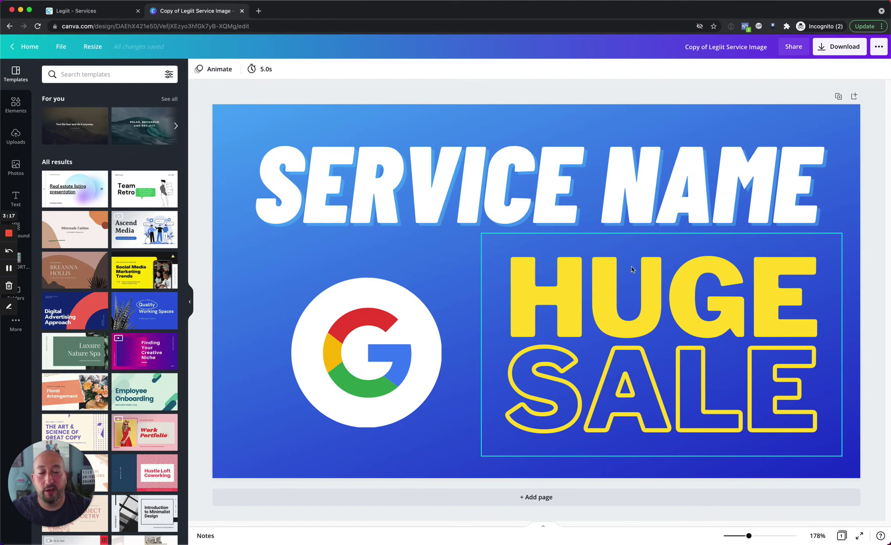
Step: Replace the SERVICE NAME headline text with 'BLOG POSTING'
{"action": "left_click", "coordinate": [549, 212]}
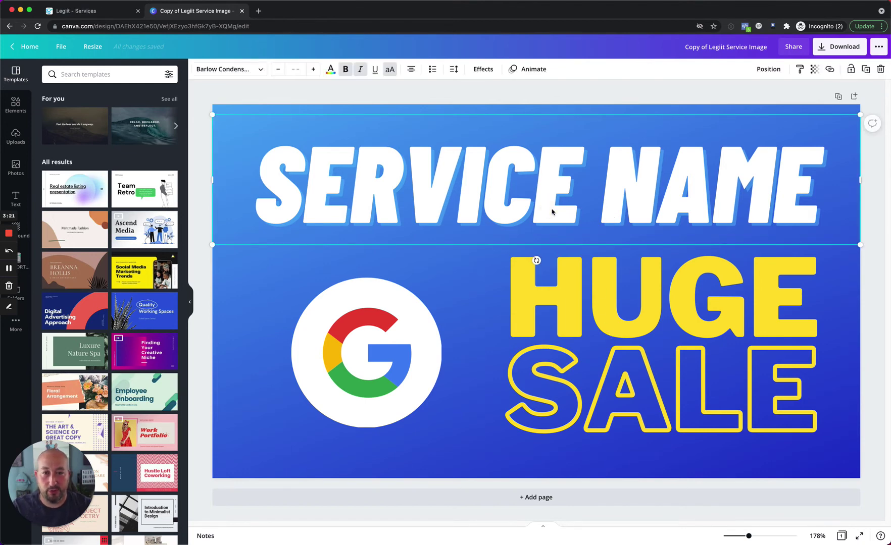
{"action": "left_click", "coordinate": [552, 212]}
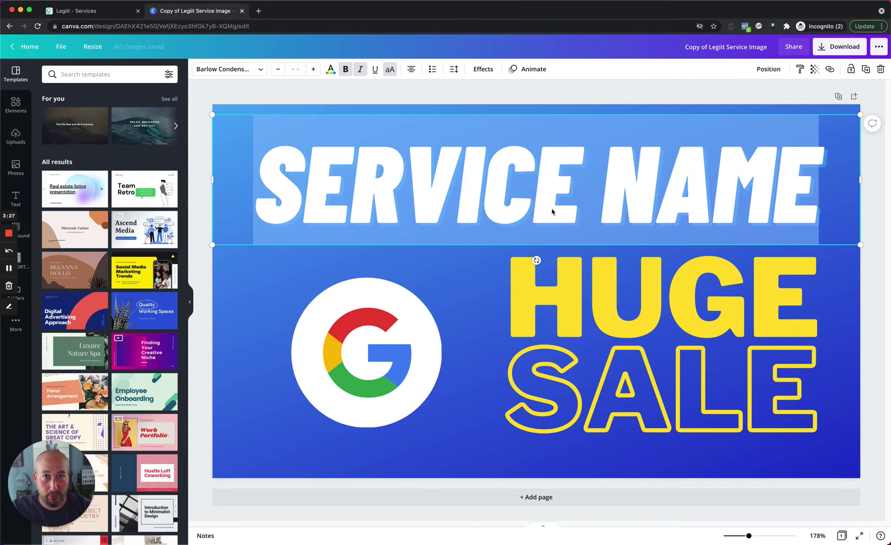
{"action": "type", "text": "BLOG POST"}
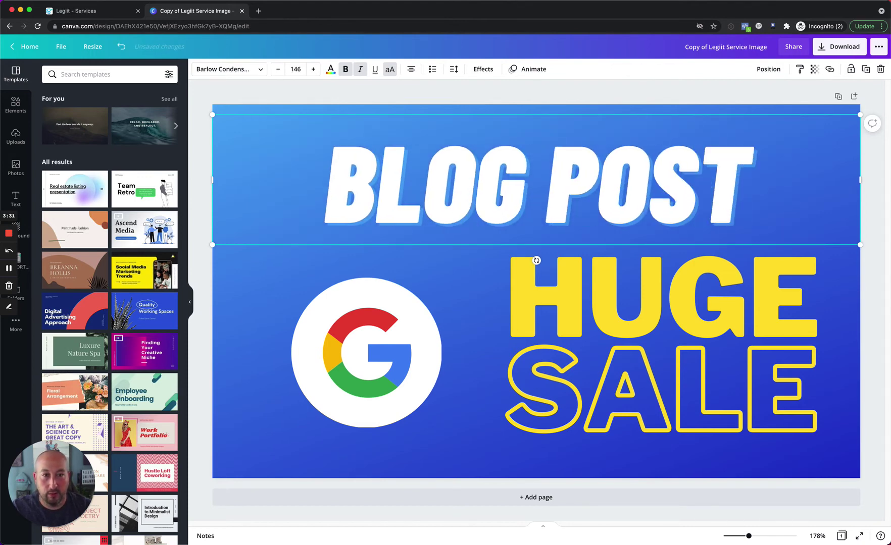
{"action": "type", "text": "ING"}
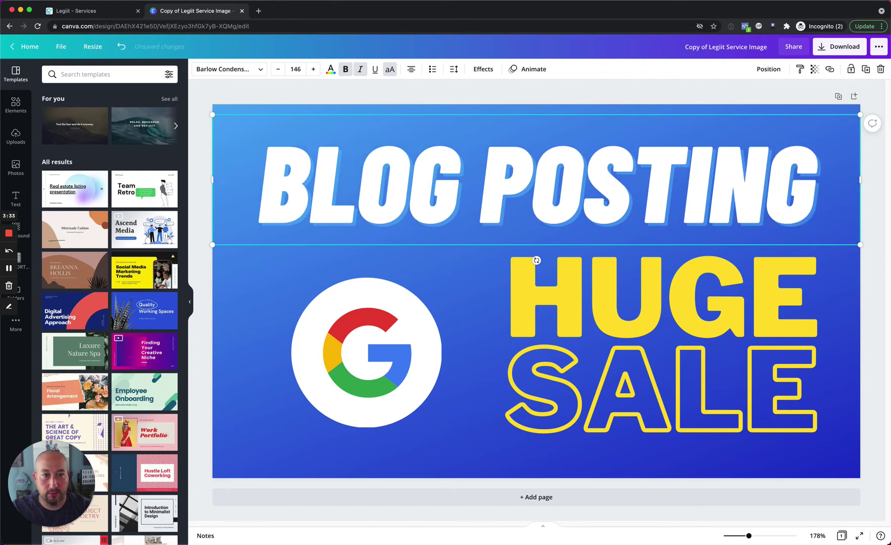
Step: Delete the HUGE SALE text and the Google logo from the design
{"action": "left_click", "coordinate": [733, 408]}
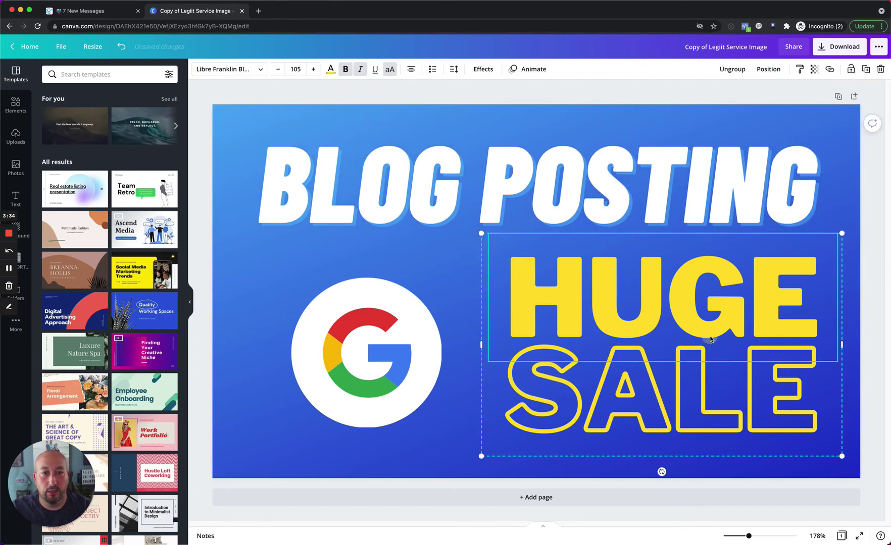
{"action": "key", "text": "Delete"}
{"action": "left_click", "coordinate": [735, 407]}
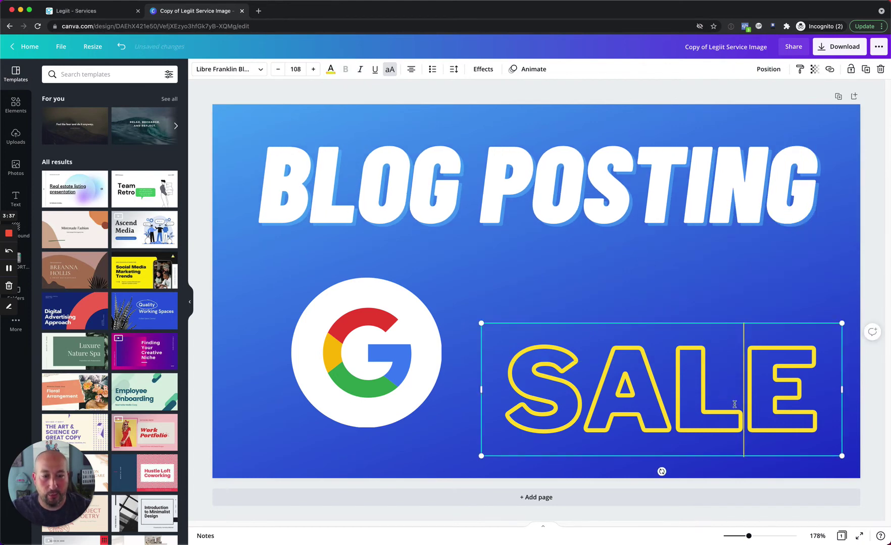
{"action": "key", "text": "BackSpace"}
{"action": "double_click", "coordinate": [813, 392]}
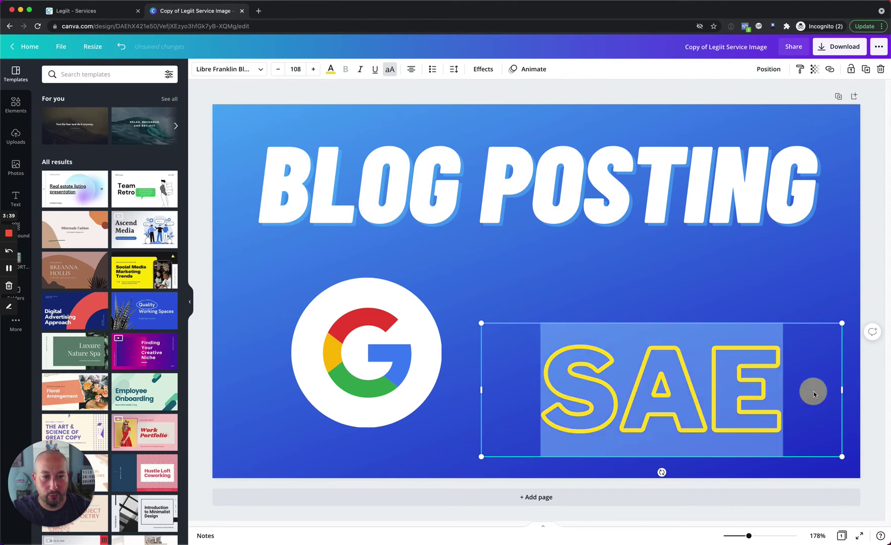
{"action": "left_click", "coordinate": [830, 253]}
{"action": "left_click", "coordinate": [812, 353]}
{"action": "key", "text": "Delete"}
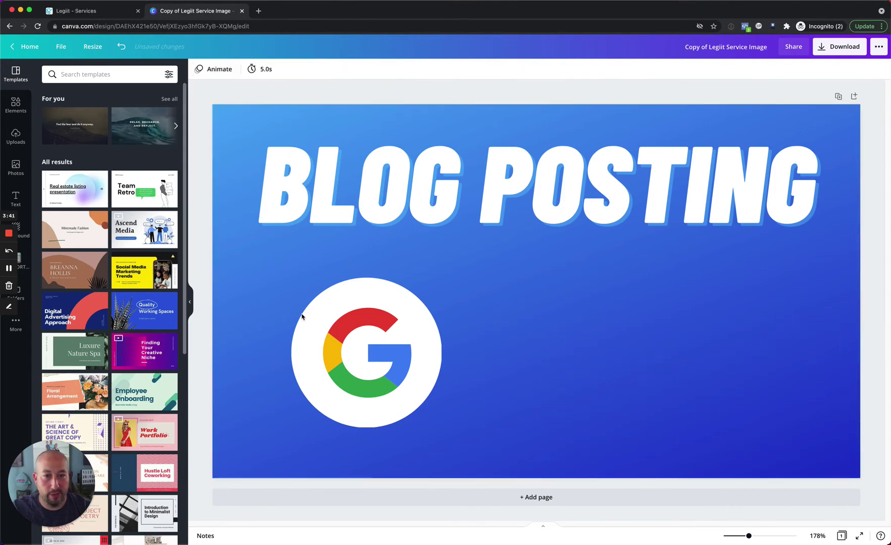
{"action": "left_click", "coordinate": [307, 364]}
{"action": "key", "text": "Delete"}
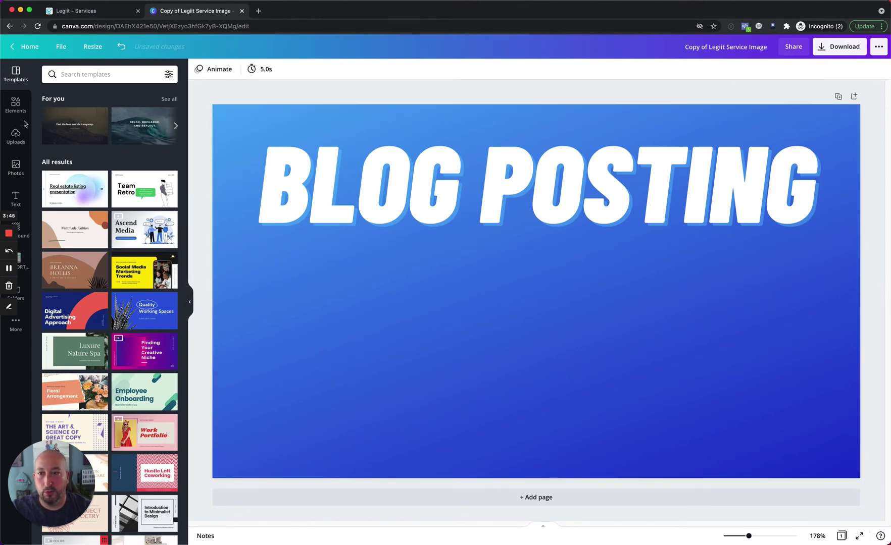
Step: Add a new heading text box reading 'Expert Writing Done FAST' below BLOG POSTING
{"action": "left_click", "coordinate": [20, 202]}
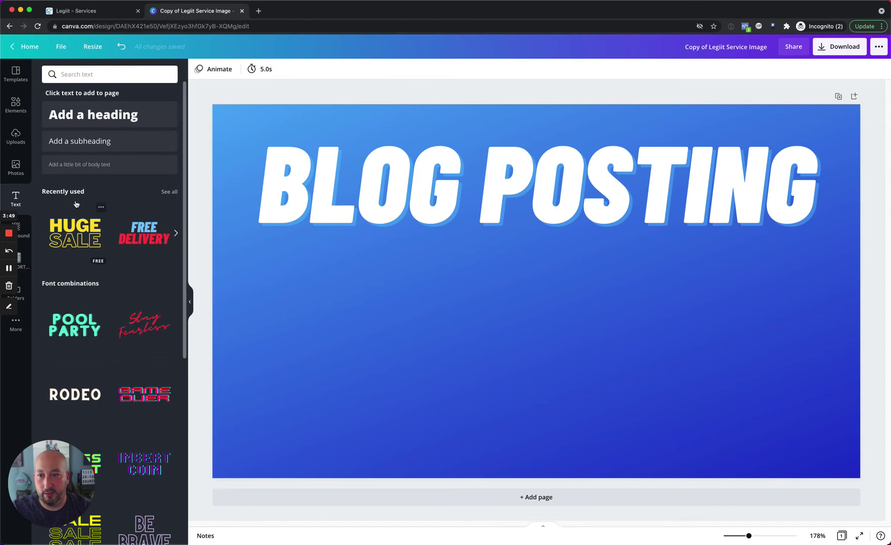
{"action": "left_click", "coordinate": [101, 116]}
{"action": "left_click", "coordinate": [547, 296]}
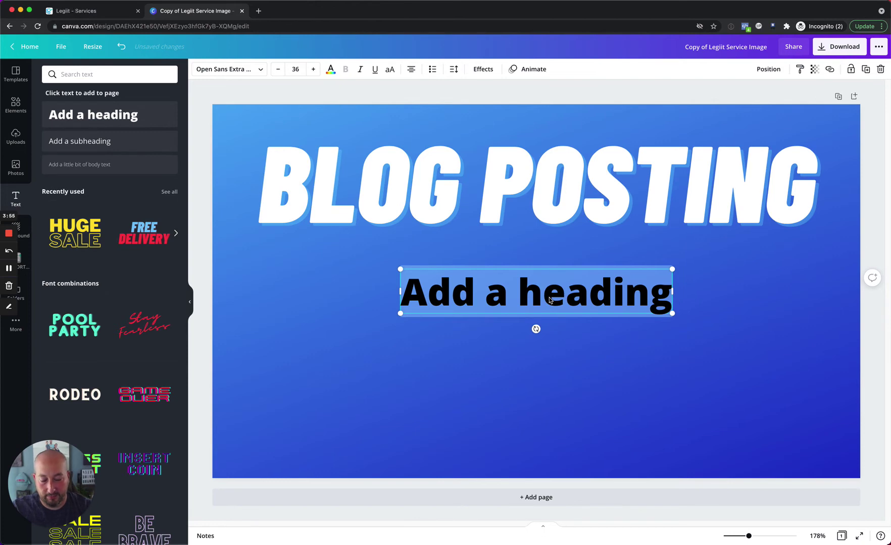
{"action": "type", "text": "Expert "}
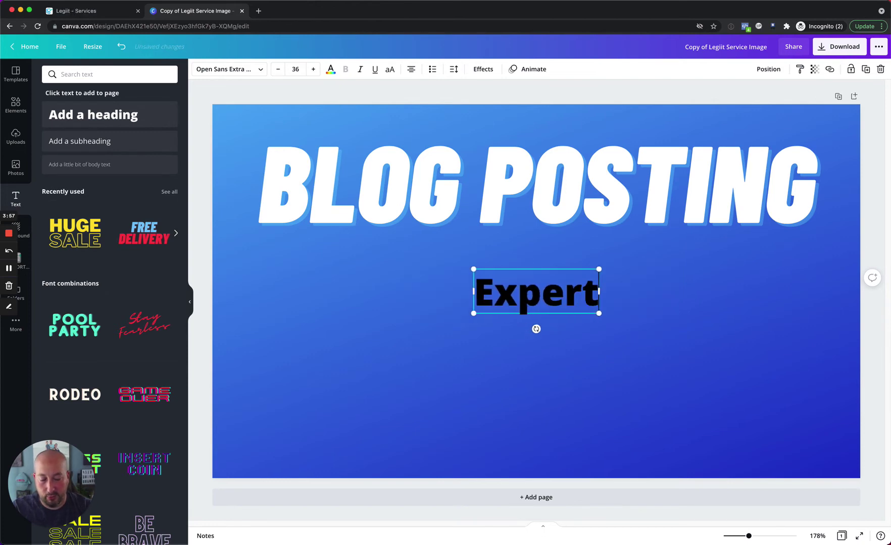
{"action": "type", "text": "Writ"}
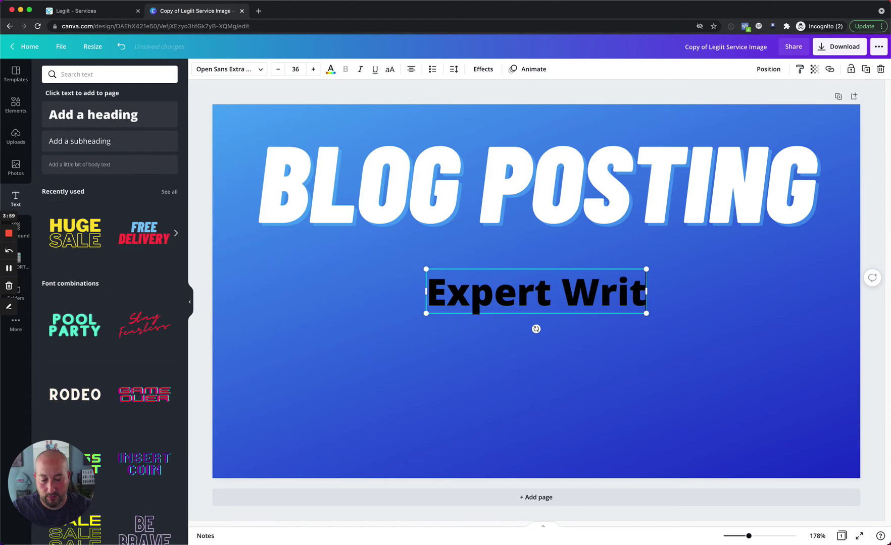
{"action": "type", "text": "ing Done"}
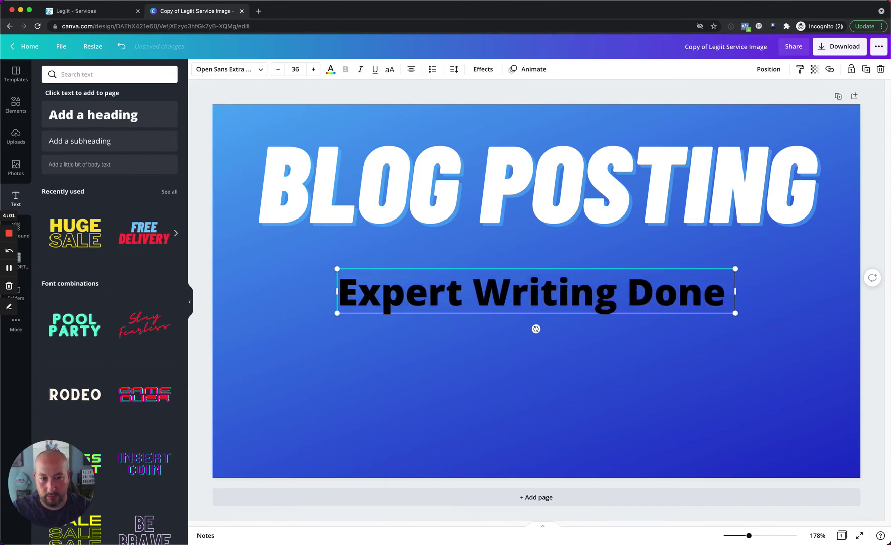
{"action": "type", "text": " FAST"}
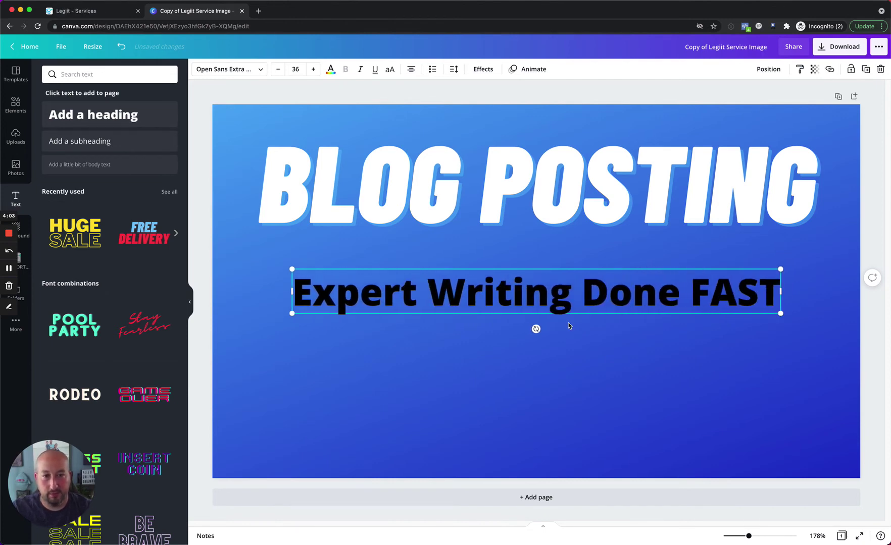
{"action": "left_click", "coordinate": [680, 432]}
{"action": "left_click", "coordinate": [669, 293]}
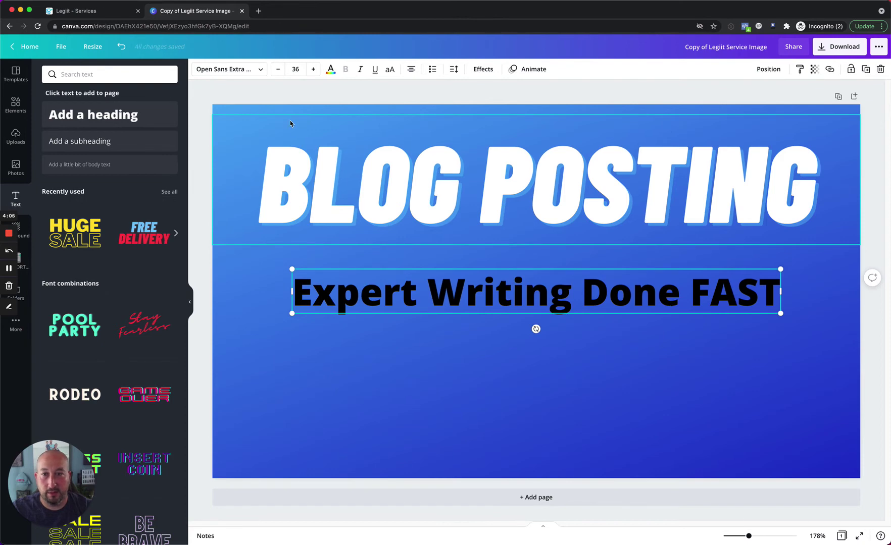
Step: Set the subheading font to Eczar SemiBold and its colour to white
{"action": "left_click", "coordinate": [259, 71]}
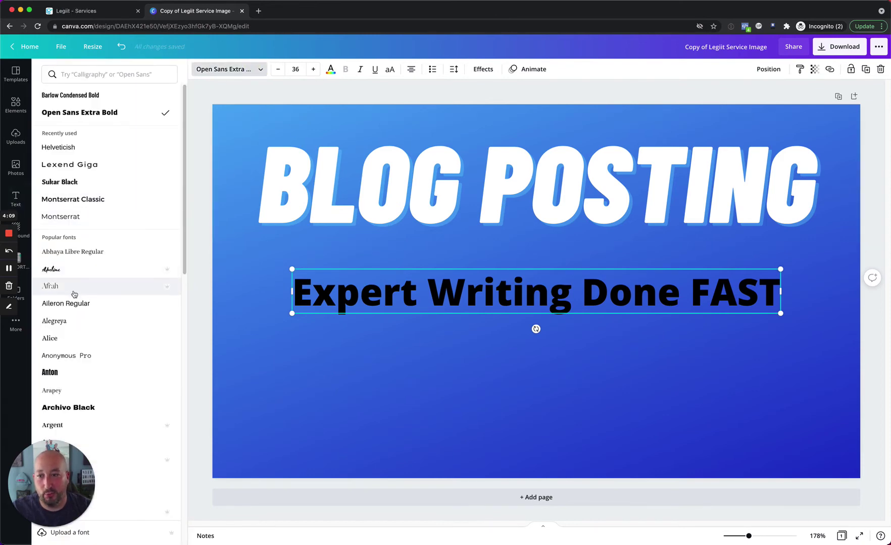
{"action": "scroll", "coordinate": [80, 306], "scroll_direction": "down", "scroll_amount": 3}
{"action": "scroll", "coordinate": [80, 305], "scroll_direction": "down", "scroll_amount": 7}
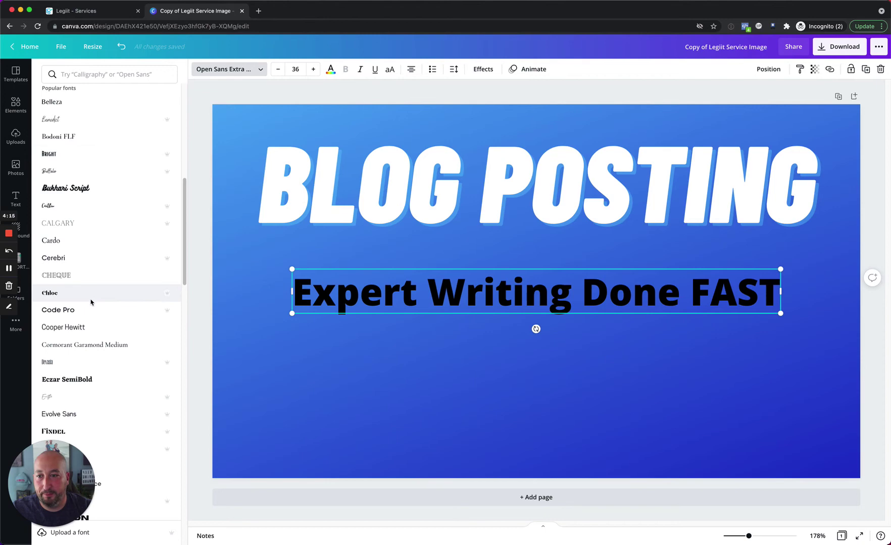
{"action": "left_click", "coordinate": [83, 382]}
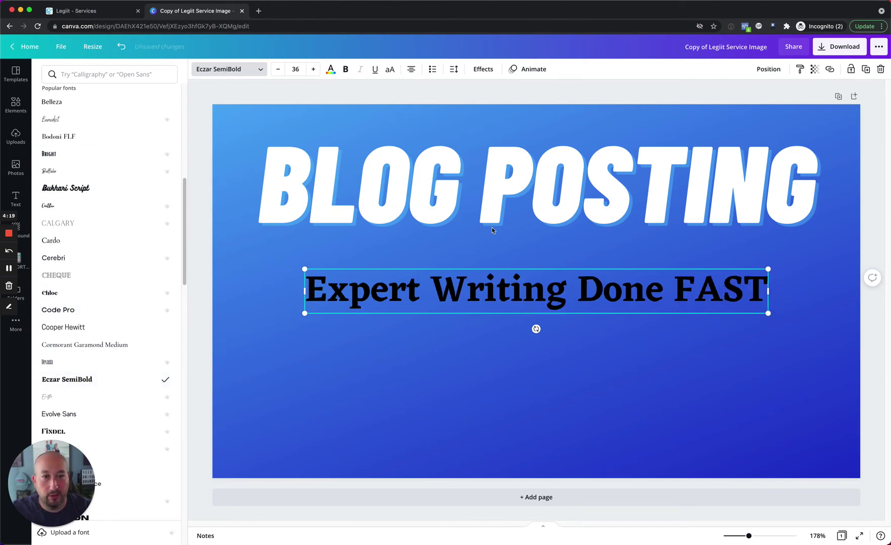
{"action": "left_click", "coordinate": [331, 71]}
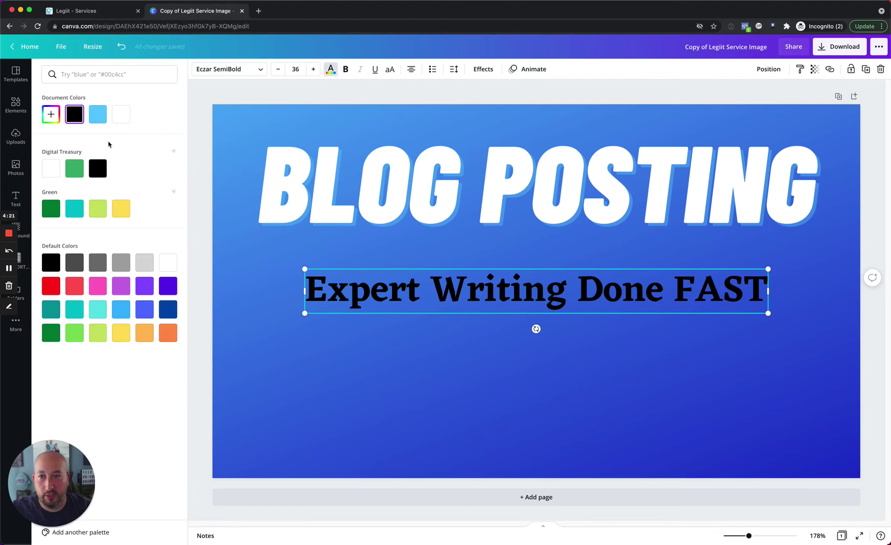
{"action": "left_click", "coordinate": [121, 114]}
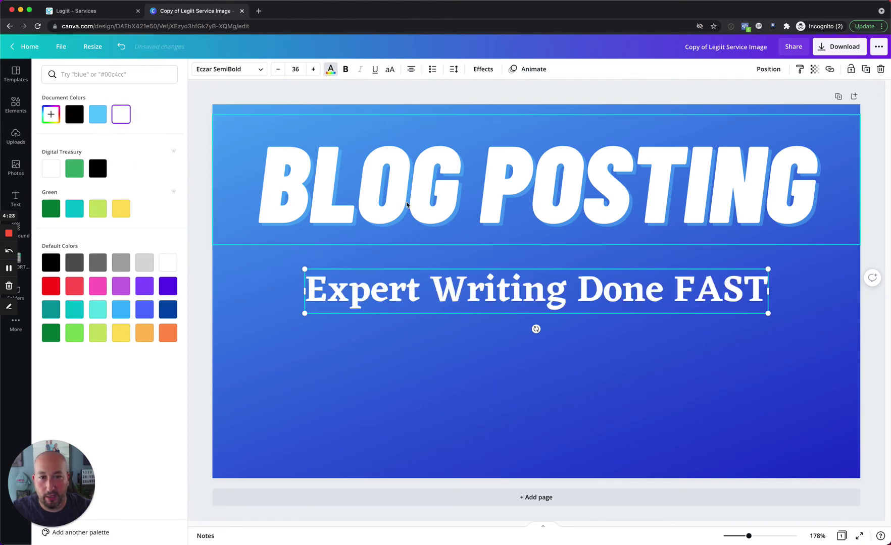
Step: Enlarge the subheading to size 46 and move it up just under BLOG POSTING
{"action": "left_click", "coordinate": [313, 69]}
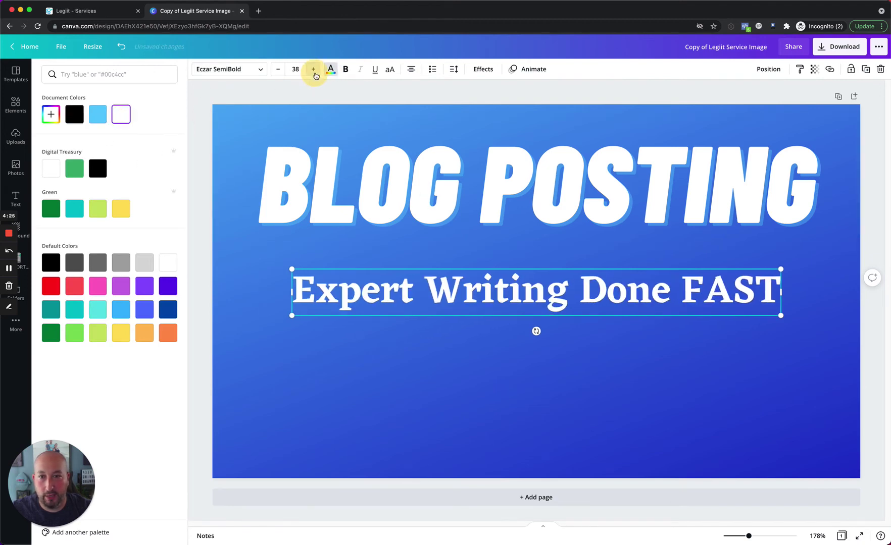
{"action": "left_click", "coordinate": [313, 70]}
{"action": "left_click", "coordinate": [313, 69]}
{"action": "left_click", "coordinate": [313, 69]}
{"action": "left_click", "coordinate": [313, 69]}
{"action": "left_click", "coordinate": [313, 70]}
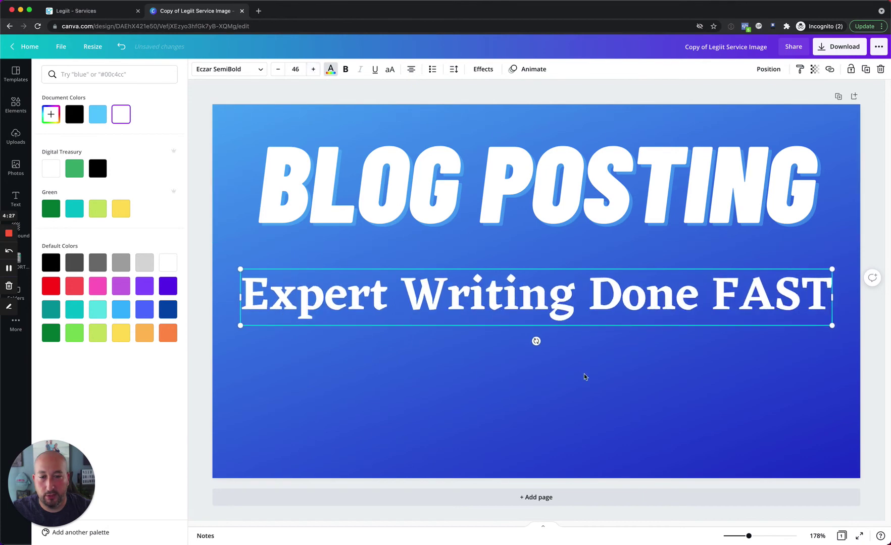
{"action": "left_click", "coordinate": [604, 420]}
{"action": "left_click", "coordinate": [601, 388]}
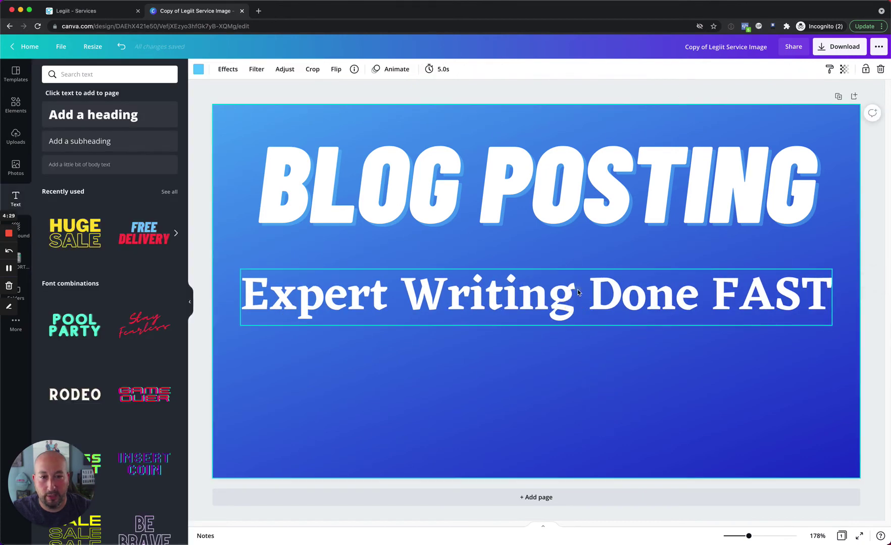
{"action": "left_click_drag", "start_coordinate": [577, 292], "coordinate": [575, 254]}
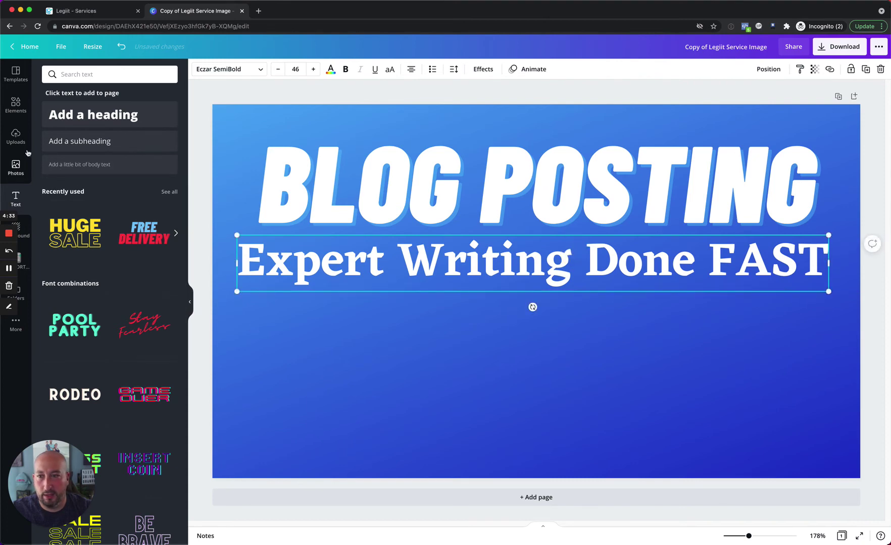
{"action": "left_click", "coordinate": [16, 105]}
{"action": "left_click", "coordinate": [135, 81]}
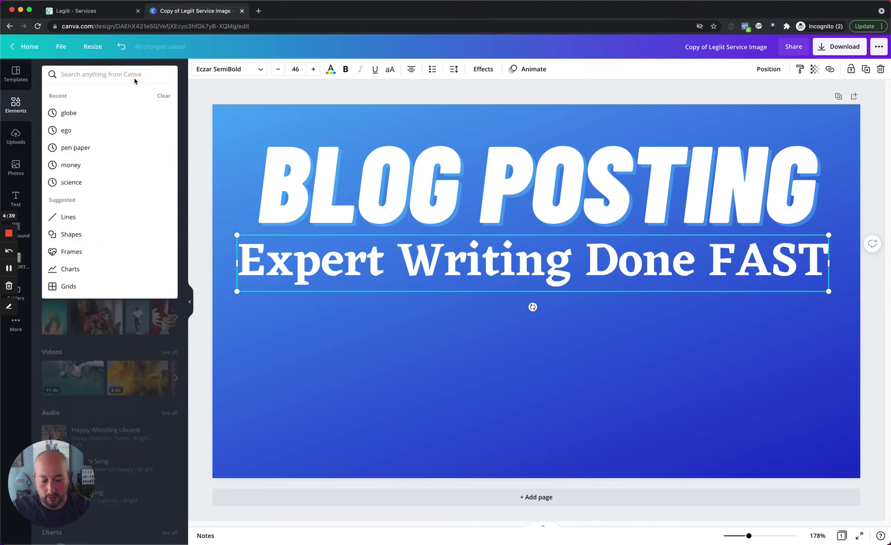
Step: Search Elements for 'writing' and add the girl-writing illustration
{"action": "type", "text": "writing"}
{"action": "key", "text": "Return"}
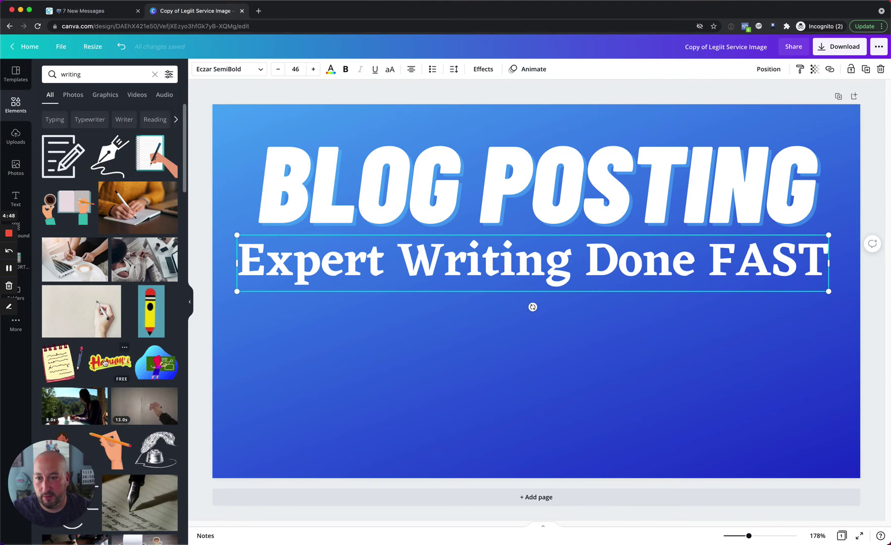
{"action": "scroll", "coordinate": [55, 367], "scroll_direction": "down", "scroll_amount": 5}
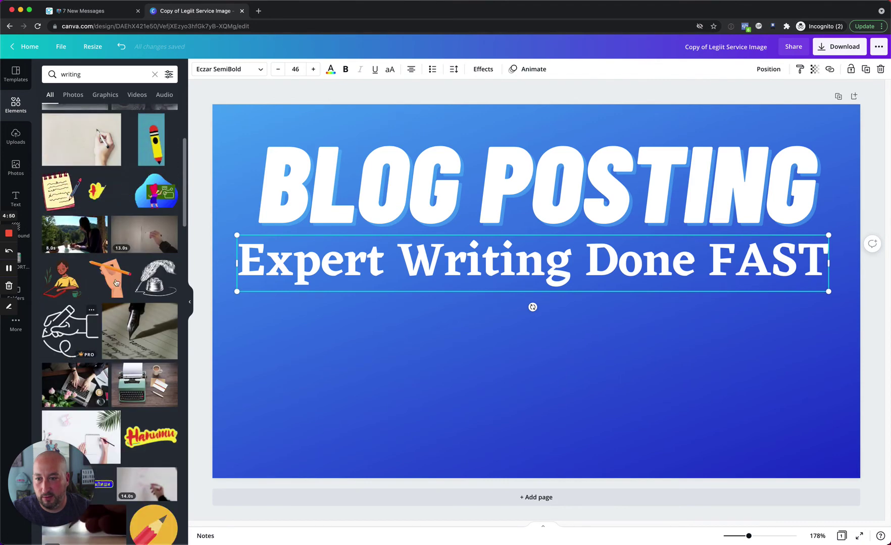
{"action": "left_click", "coordinate": [62, 279]}
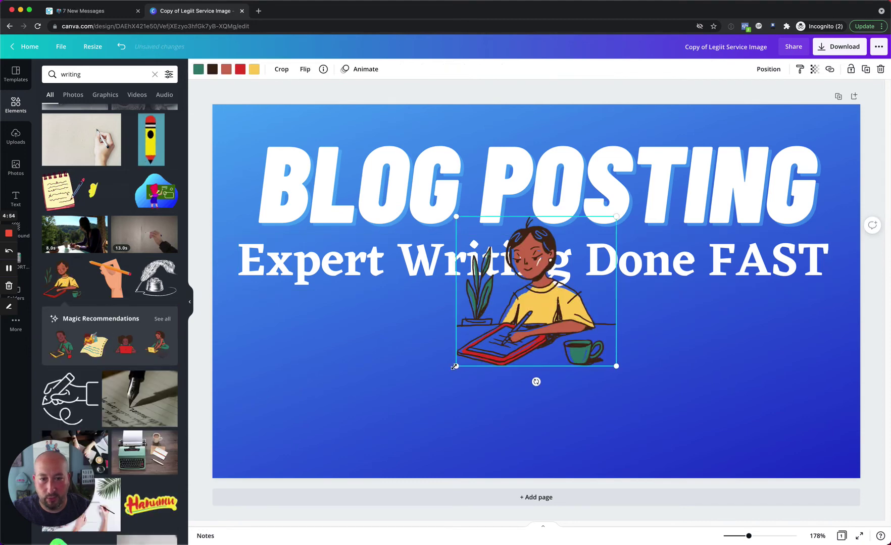
Step: Enlarge the illustration and position it in the page's bottom-right corner
{"action": "left_click_drag", "start_coordinate": [438, 384], "coordinate": [390, 412]}
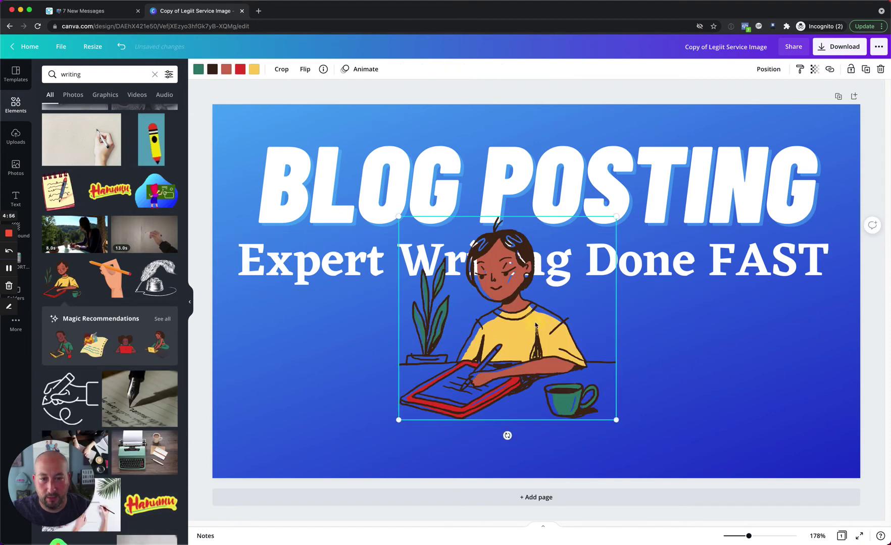
{"action": "left_click_drag", "start_coordinate": [567, 323], "coordinate": [786, 345]}
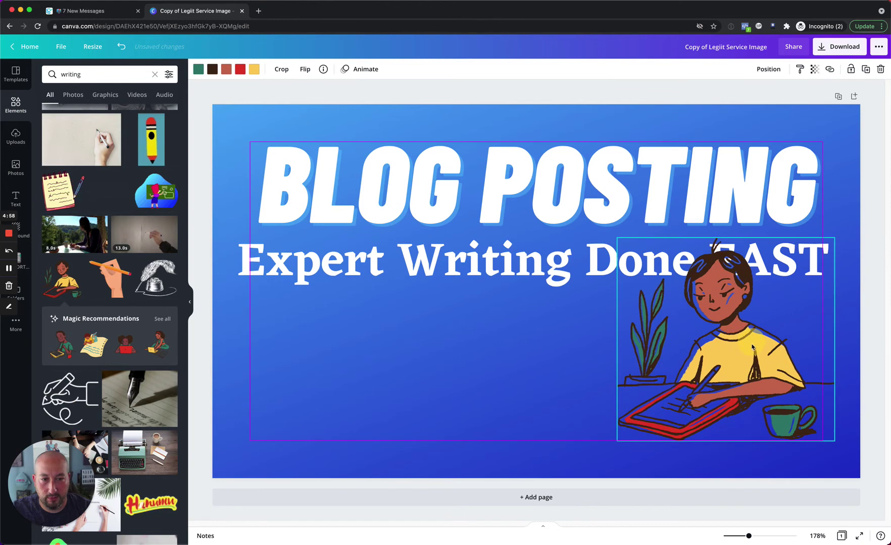
{"action": "left_click_drag", "start_coordinate": [617, 441], "coordinate": [574, 479]}
{"action": "left_click_drag", "start_coordinate": [714, 402], "coordinate": [739, 397]}
Step: Narrow the subheading so it wraps onto two lines, then move it lower
{"action": "left_click", "coordinate": [583, 265]}
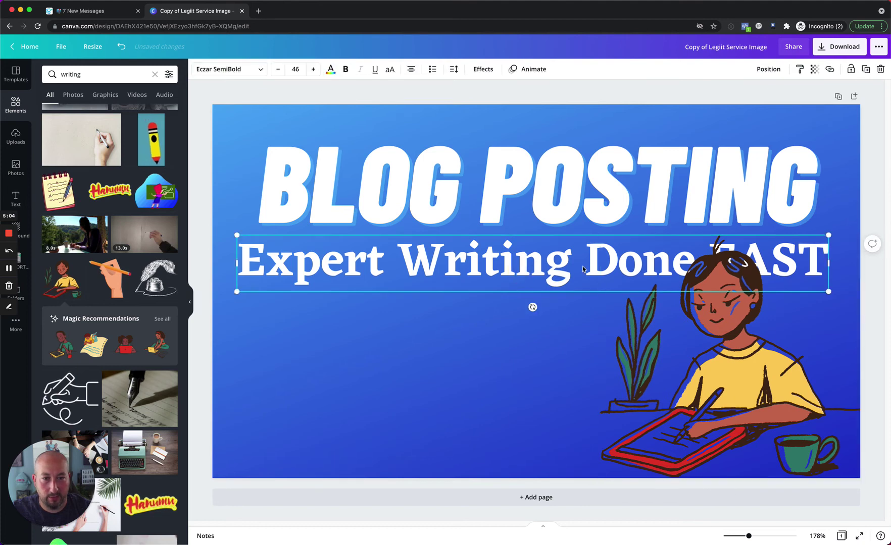
{"action": "left_click_drag", "start_coordinate": [828, 268], "coordinate": [576, 289]}
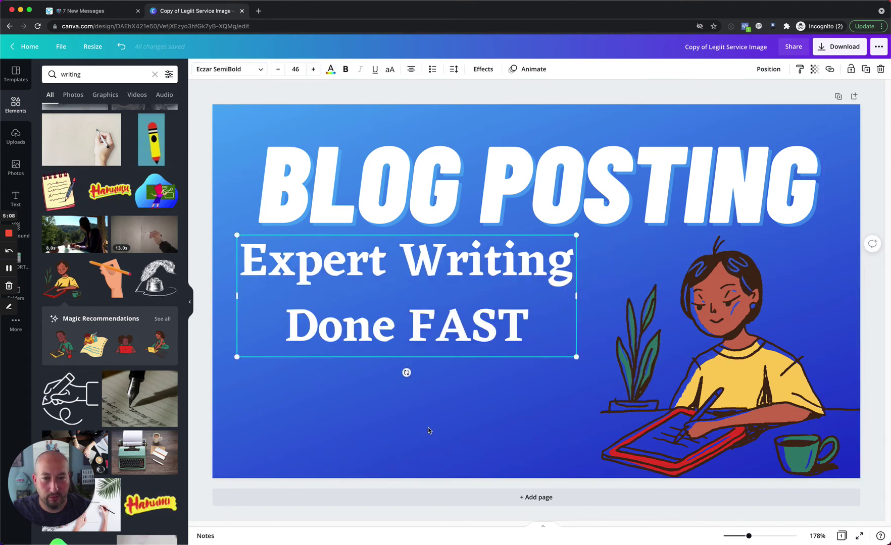
{"action": "left_click", "coordinate": [428, 427]}
{"action": "left_click", "coordinate": [492, 404]}
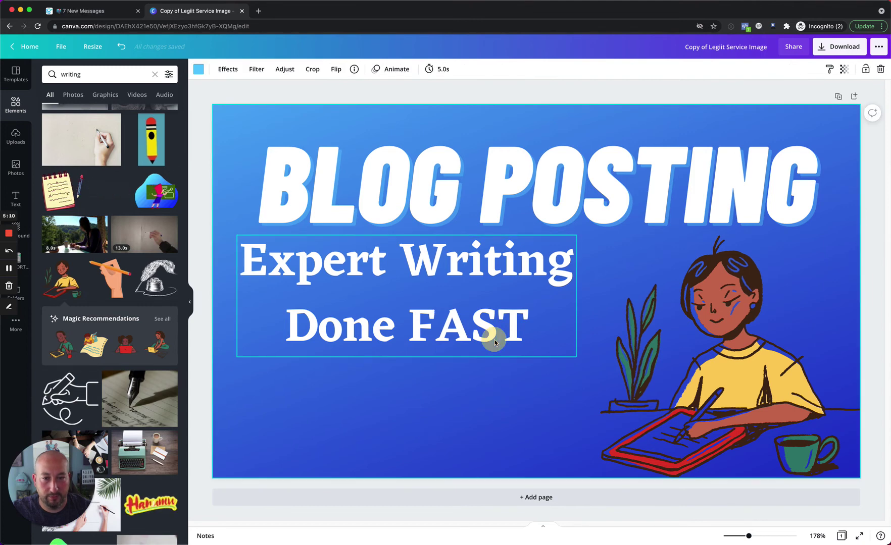
{"action": "left_click_drag", "start_coordinate": [495, 342], "coordinate": [492, 396]}
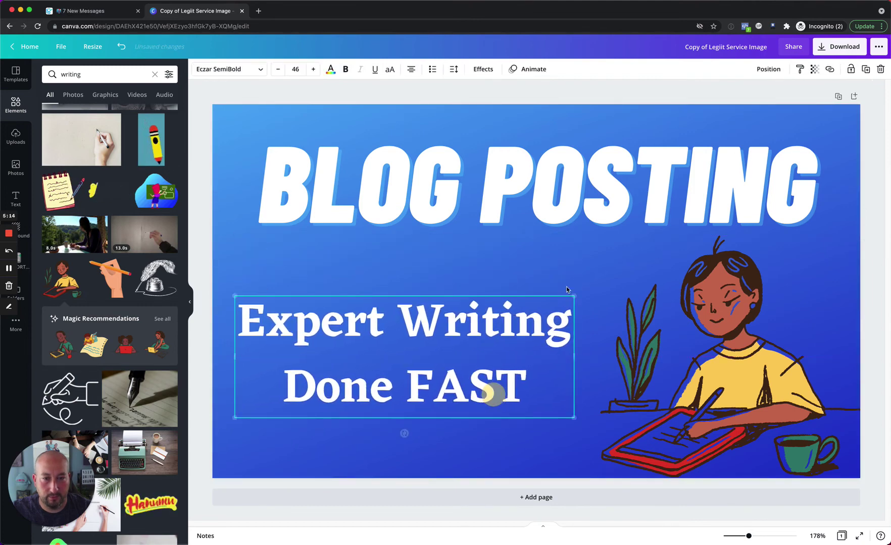
Step: Enlarge the writing illustration slightly toward the upper left
{"action": "left_click", "coordinate": [712, 325]}
{"action": "left_click_drag", "start_coordinate": [598, 234], "coordinate": [566, 223]}
{"action": "left_click", "coordinate": [454, 369]}
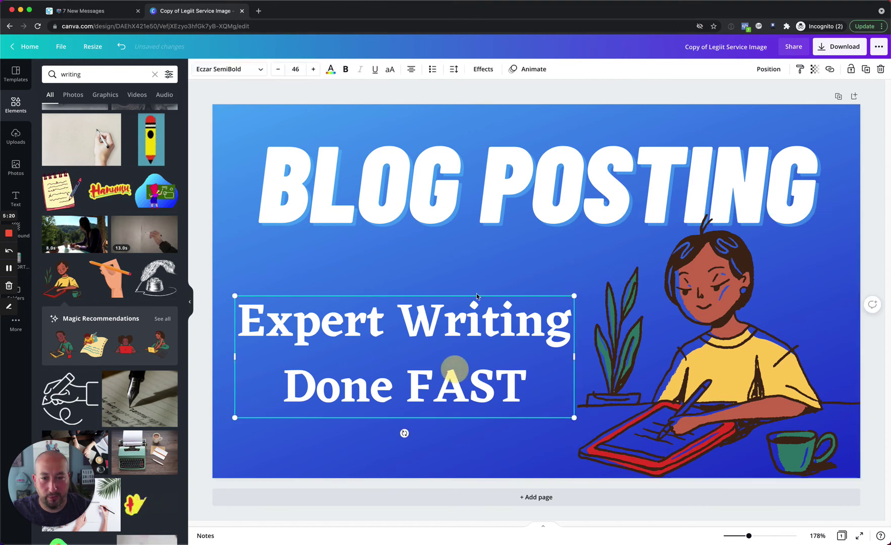
{"action": "left_click", "coordinate": [482, 171]}
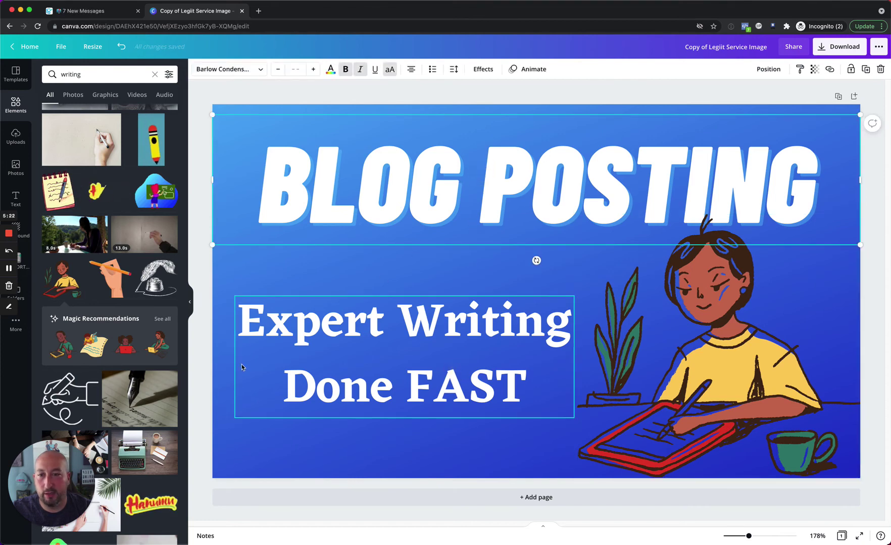
{"action": "left_click", "coordinate": [293, 471]}
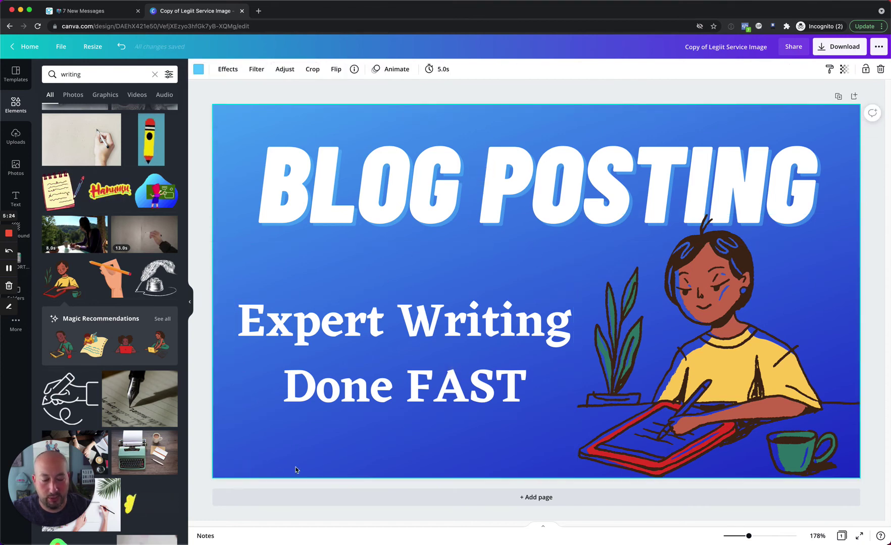
Step: Apply the orange-yellow gradient from the Background panel's Gradients instead of the blue
{"action": "left_click", "coordinate": [30, 236]}
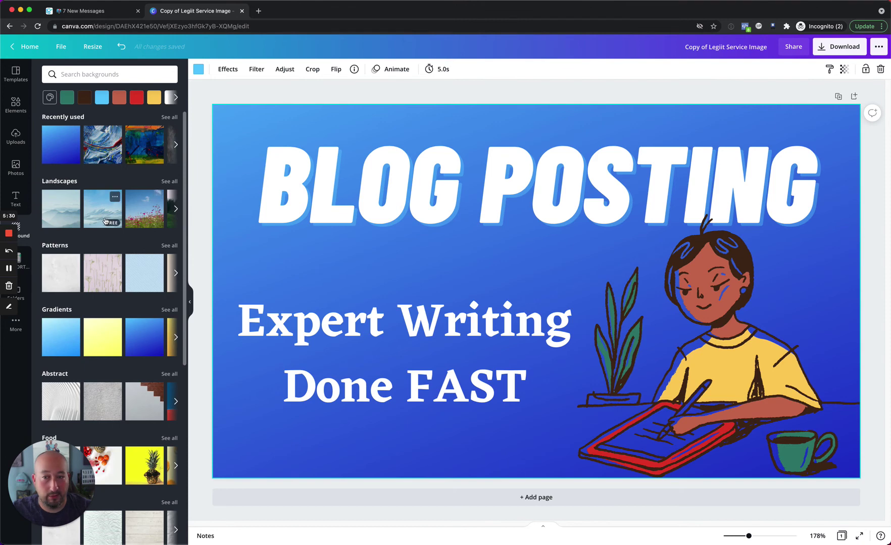
{"action": "left_click", "coordinate": [64, 280]}
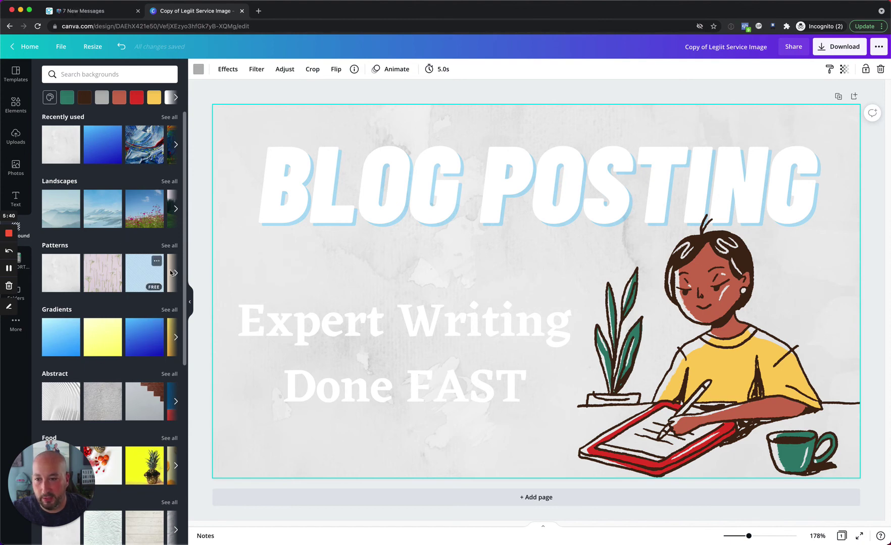
{"action": "left_click", "coordinate": [175, 338]}
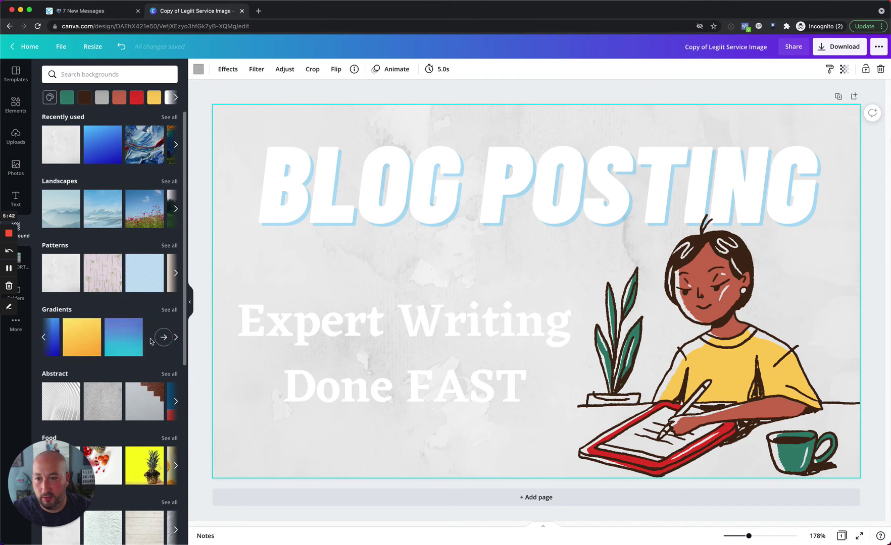
{"action": "left_click", "coordinate": [89, 341]}
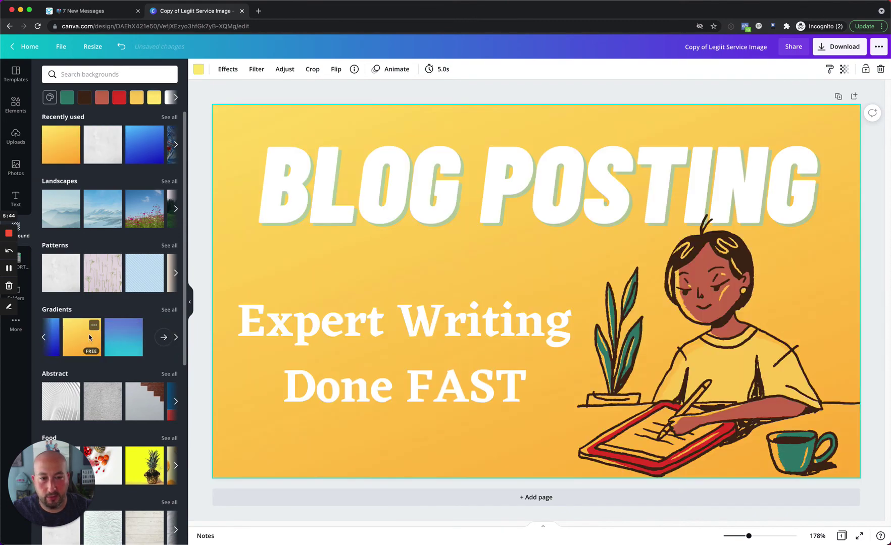
Step: Change the BLOG POSTING headline colour to dark green
{"action": "left_click", "coordinate": [356, 210]}
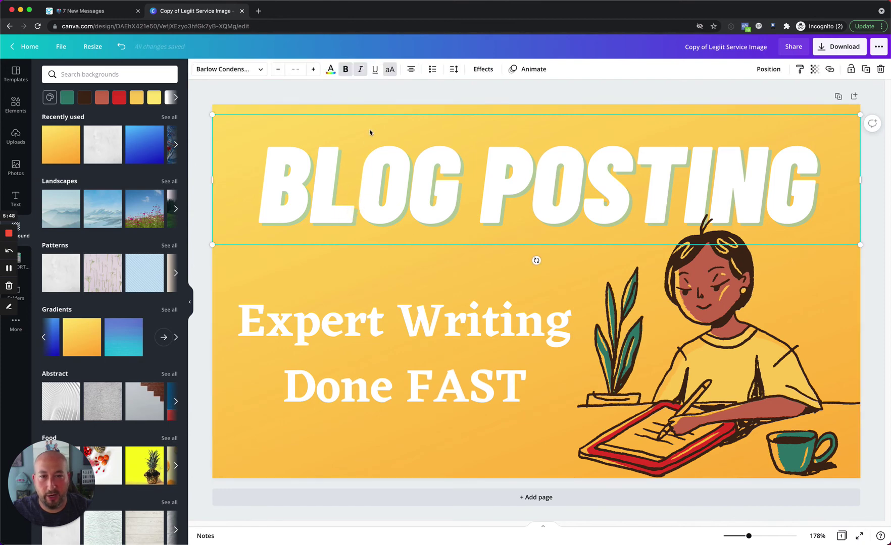
{"action": "left_click", "coordinate": [331, 71]}
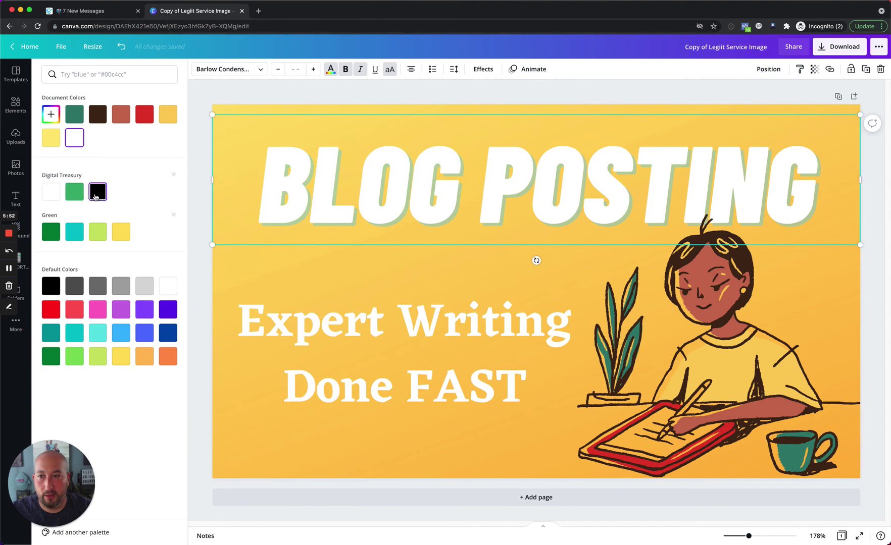
{"action": "left_click", "coordinate": [79, 195]}
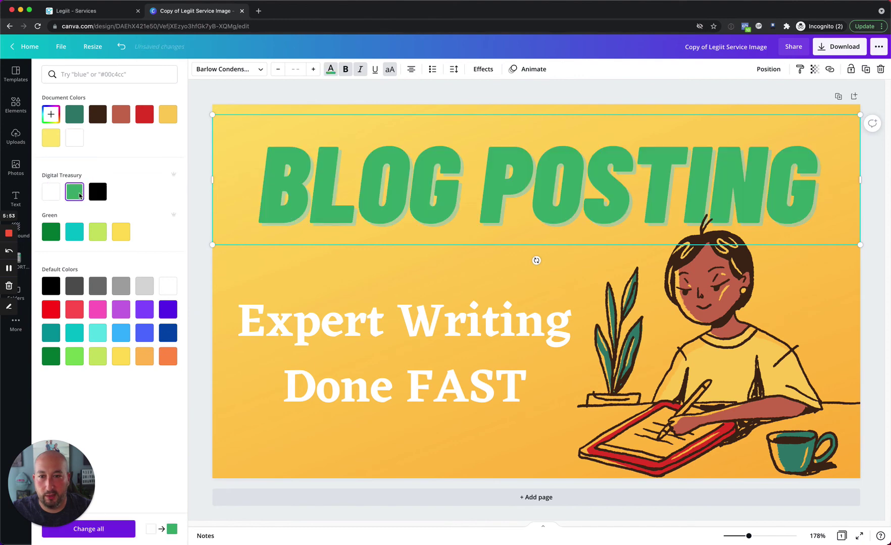
{"action": "left_click", "coordinate": [58, 237]}
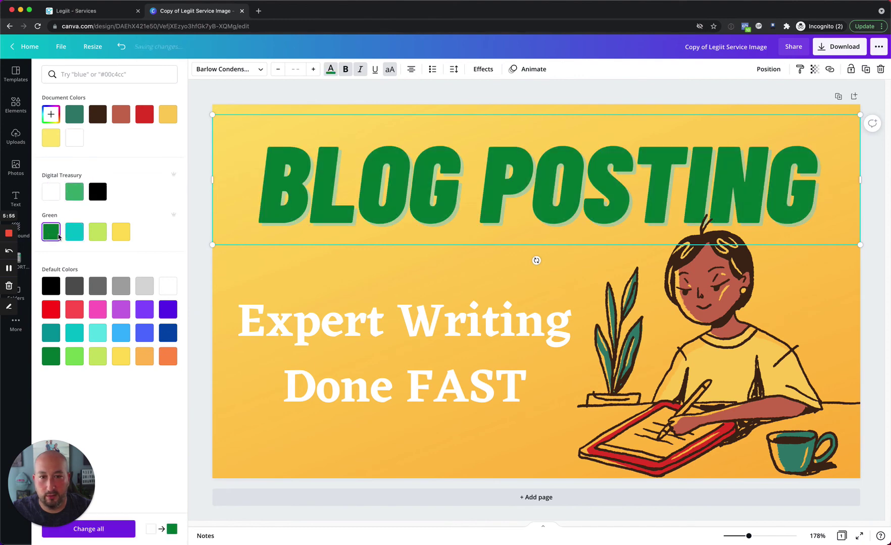
Step: Give the Expert Writing Done FAST subheading the same dark green
{"action": "left_click", "coordinate": [512, 363]}
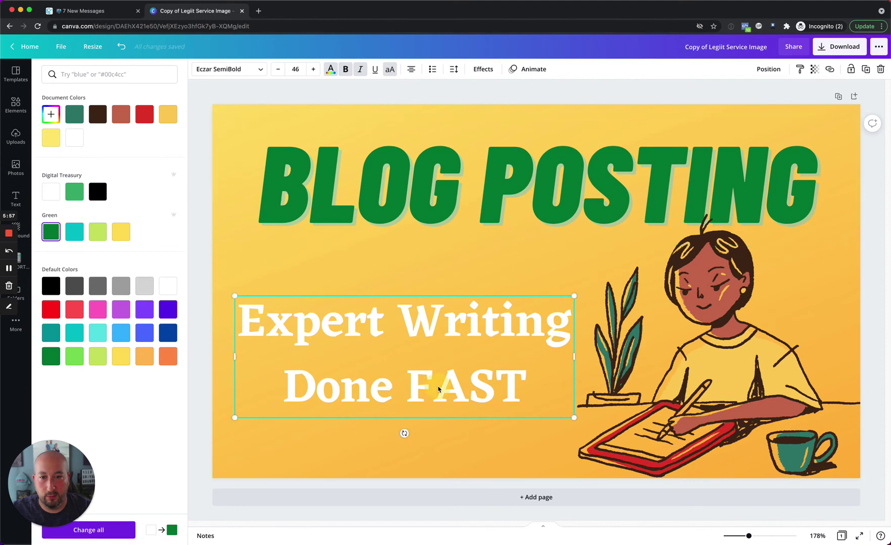
{"action": "left_click", "coordinate": [51, 233]}
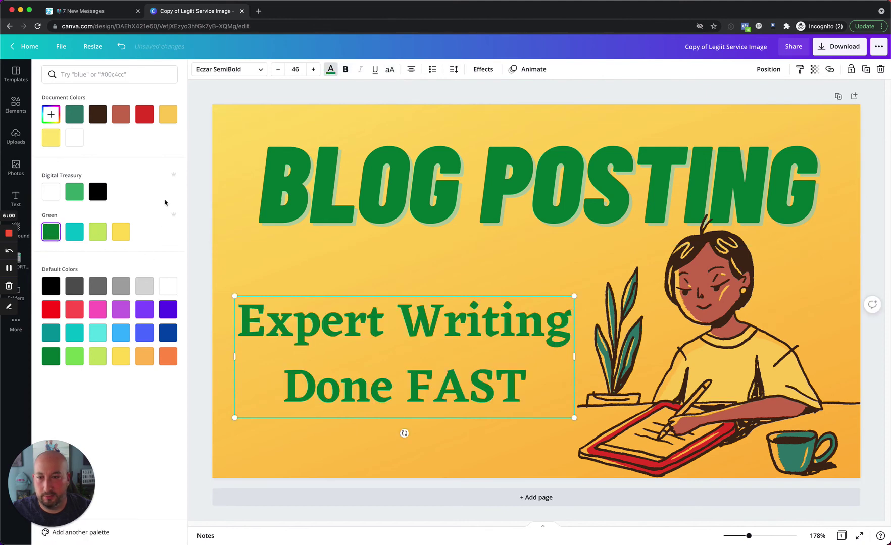
{"action": "left_click", "coordinate": [284, 98]}
{"action": "left_click", "coordinate": [354, 91]}
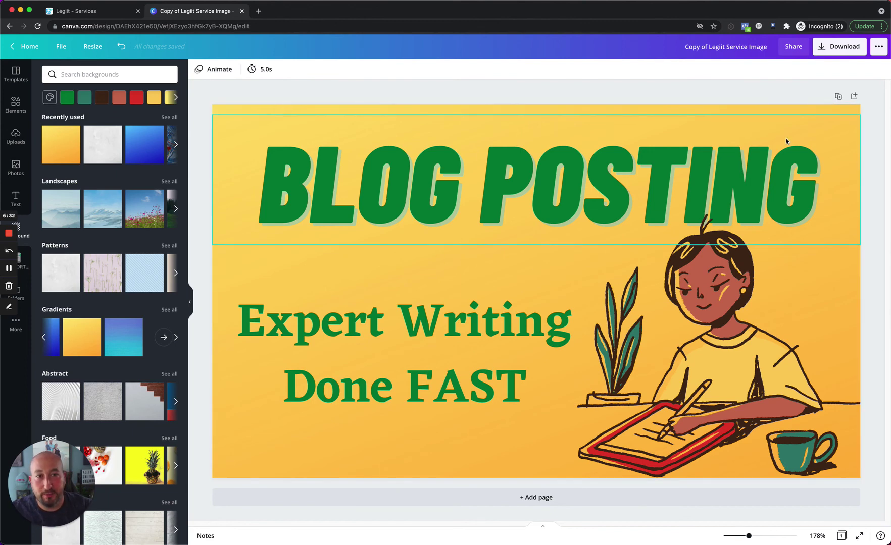
Step: Download the design as a PNG at size 2 (1672 × 968 px)
{"action": "left_click", "coordinate": [824, 48]}
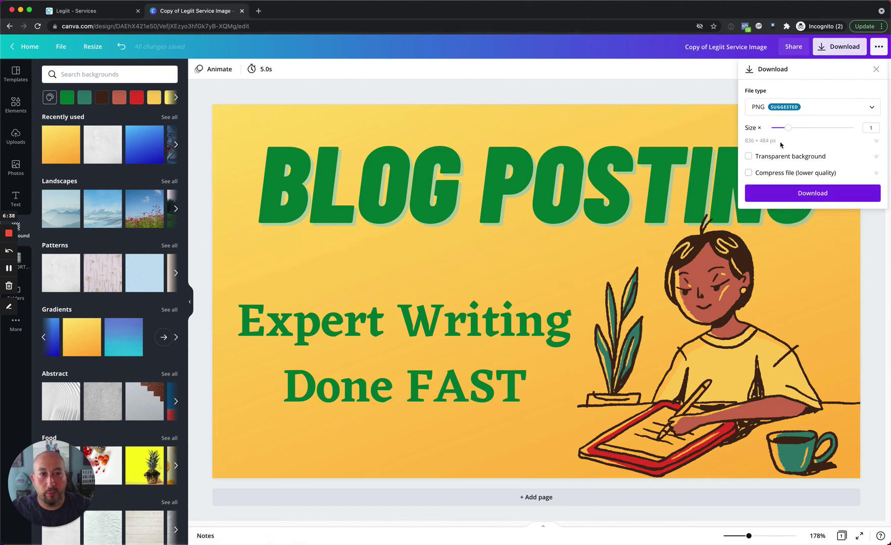
{"action": "left_click", "coordinate": [751, 143]}
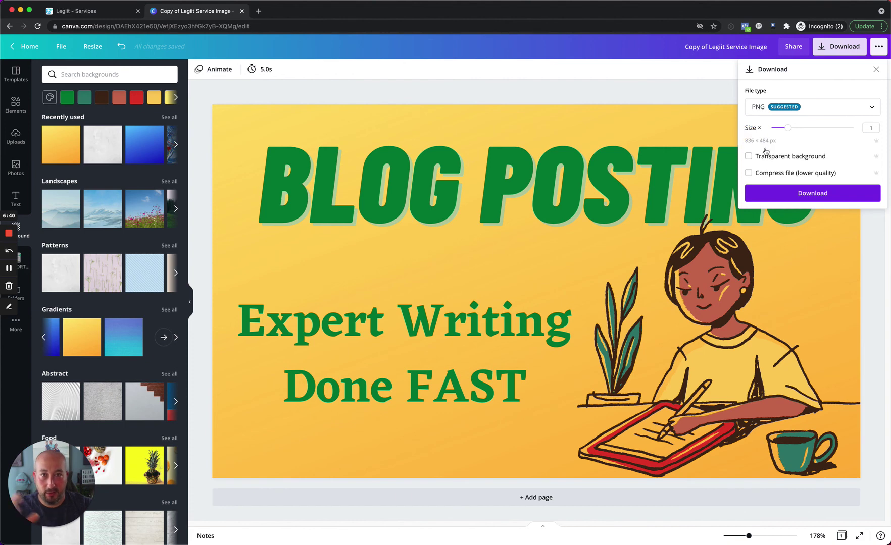
{"action": "left_click_drag", "start_coordinate": [807, 126], "coordinate": [820, 128]}
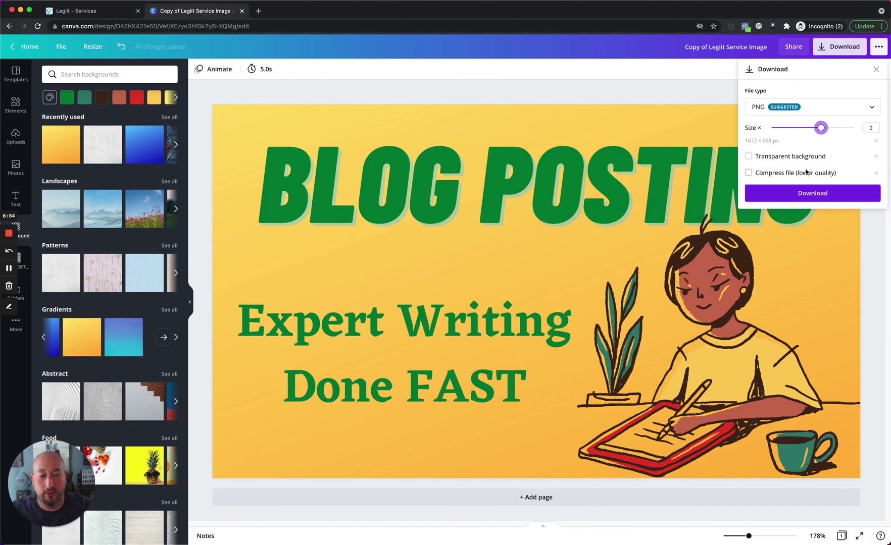
{"action": "left_click", "coordinate": [799, 197]}
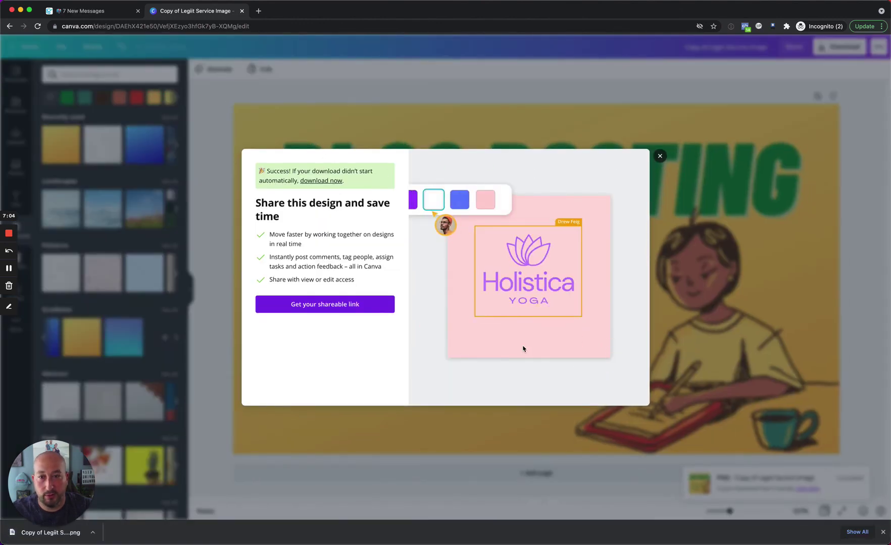
{"action": "left_click", "coordinate": [660, 156]}
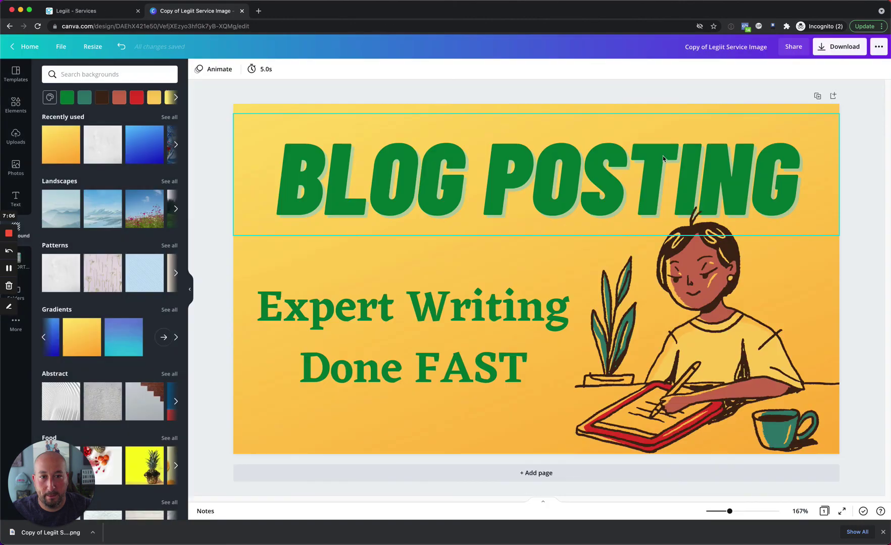
Step: Switch back to the Legiit browser tab showing the Create New Service Gallery upload area
{"action": "left_click", "coordinate": [95, 10]}
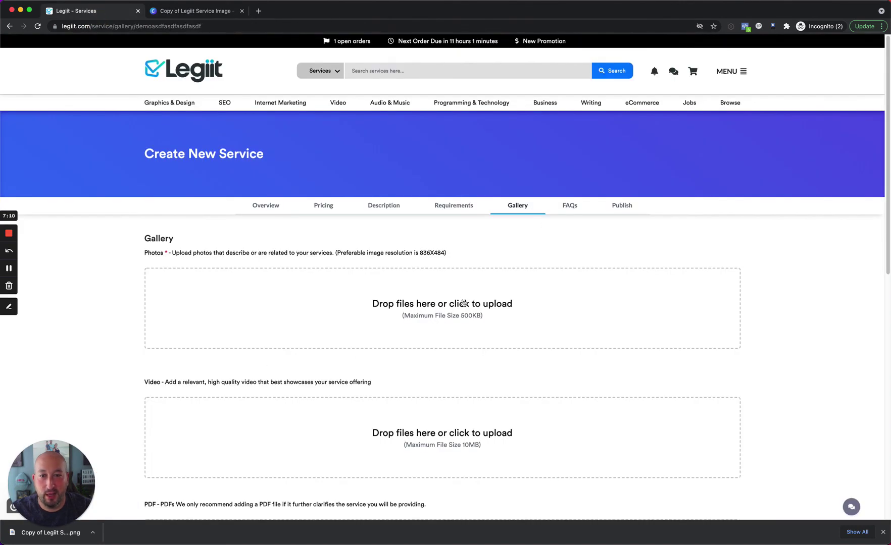